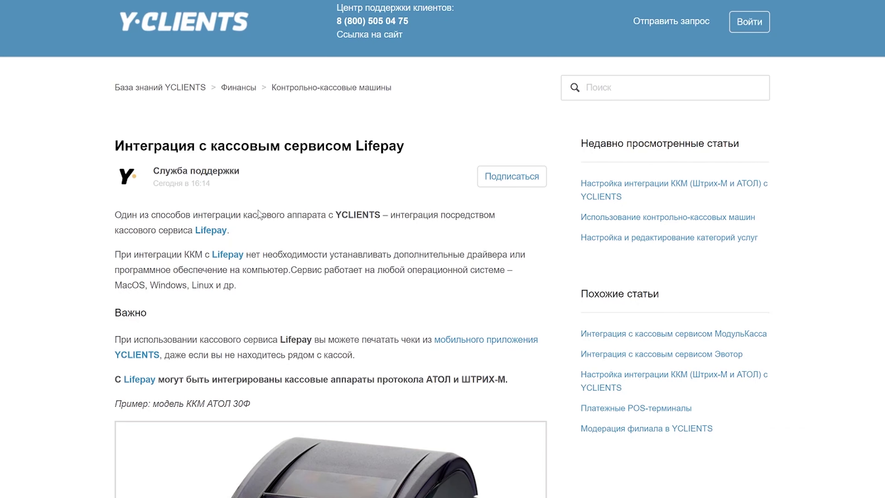
- Look over the Lifepay website linked from the integration article, and close it
click(210, 231)
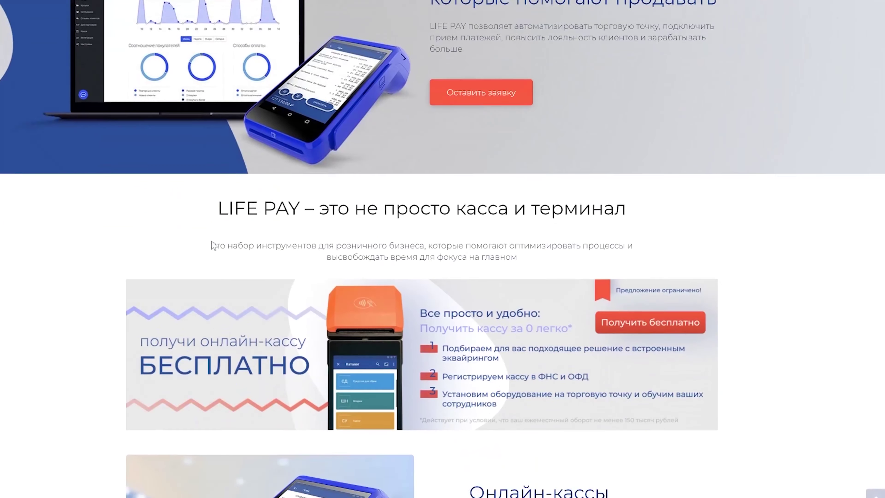
scroll(208, 209, up, 3)
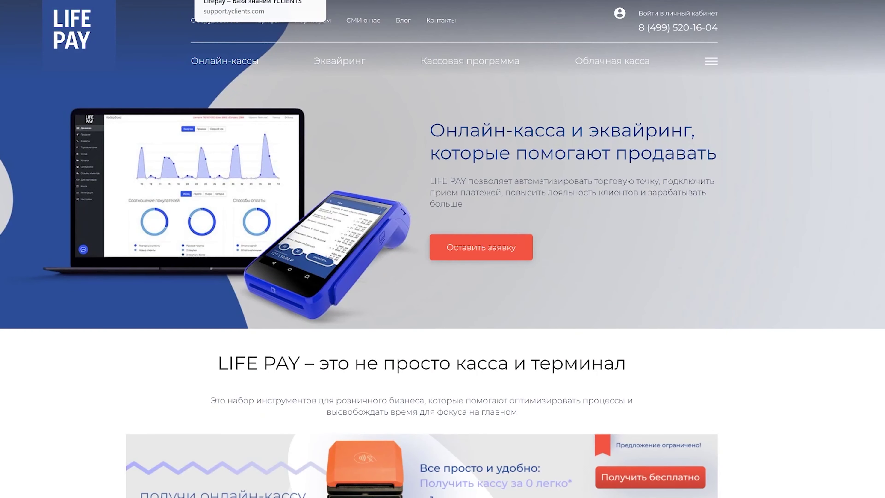
key(ctrl+w)
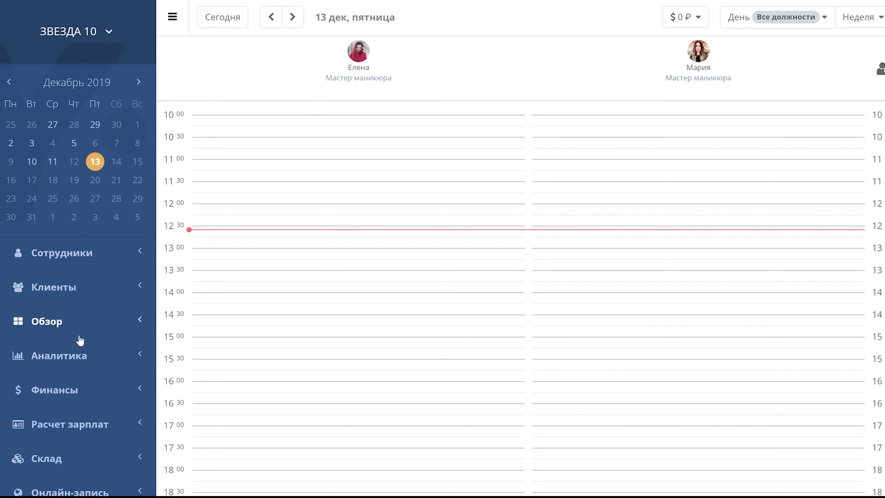
- Open the licence change form in YCLIENTS billing and enable the ККМ-Сервер additional option
scroll(79, 336, down, 6)
click(73, 328)
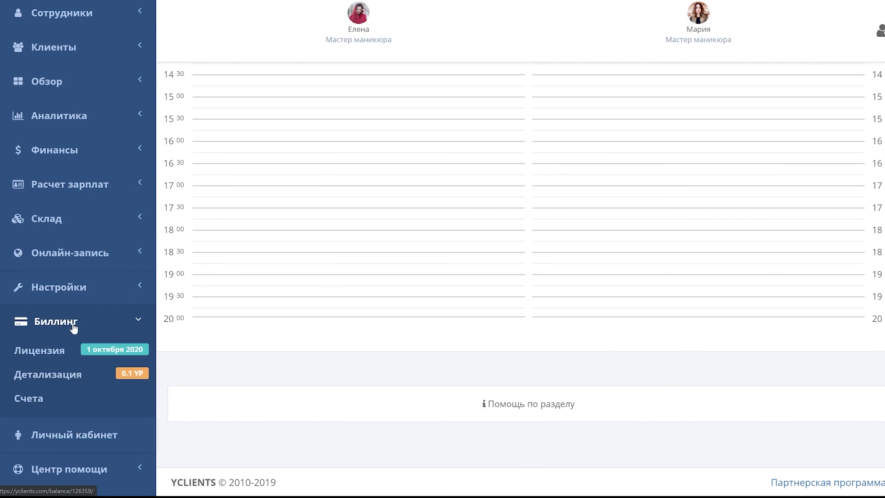
click(54, 350)
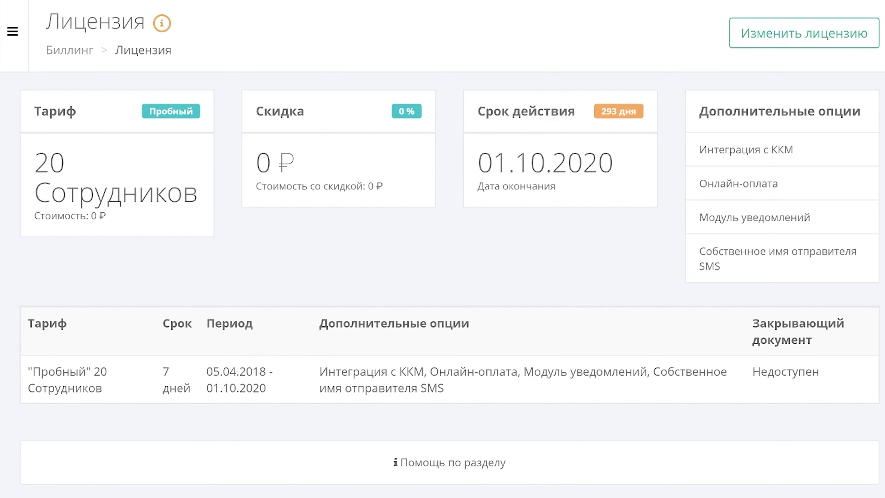
click(749, 35)
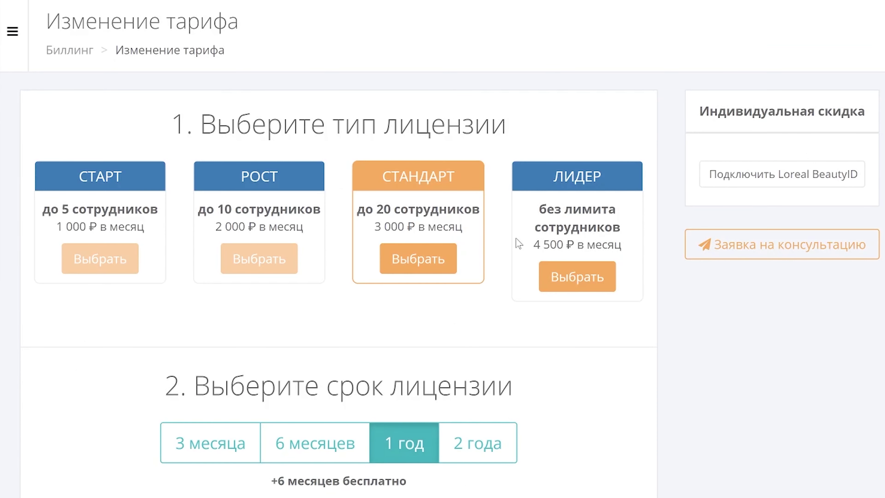
scroll(519, 243, down, 8)
click(357, 382)
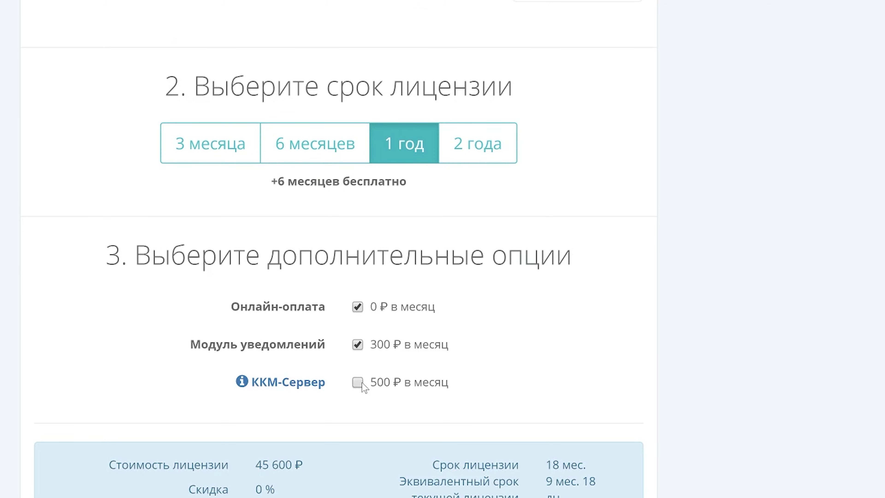
click(357, 383)
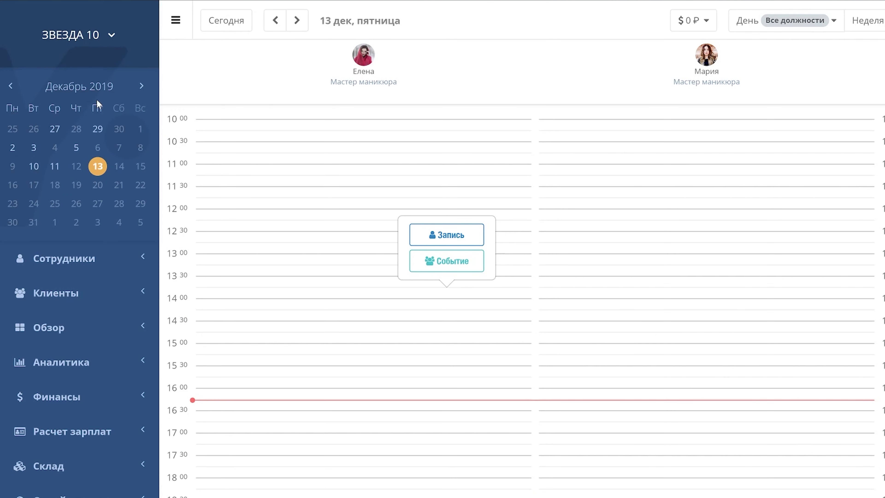
- Open the cash register equipment settings (Настройки ККМ) in the finance section
click(49, 397)
scroll(51, 387, down, 6)
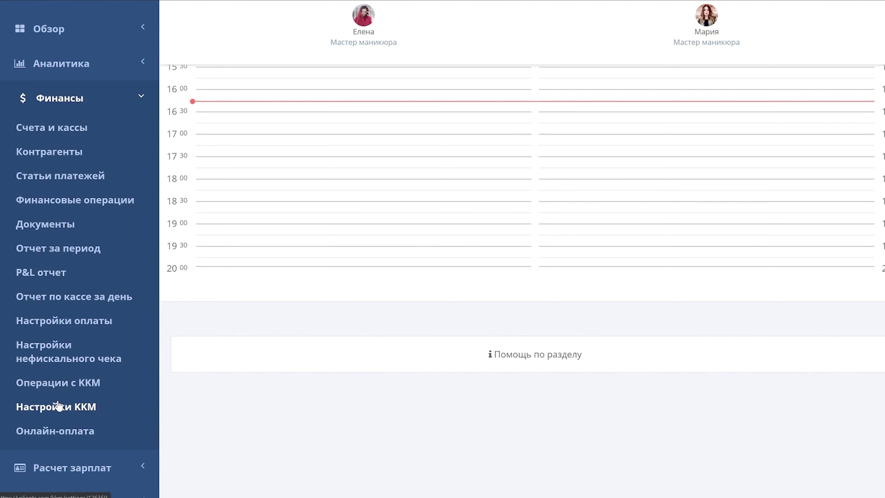
click(58, 405)
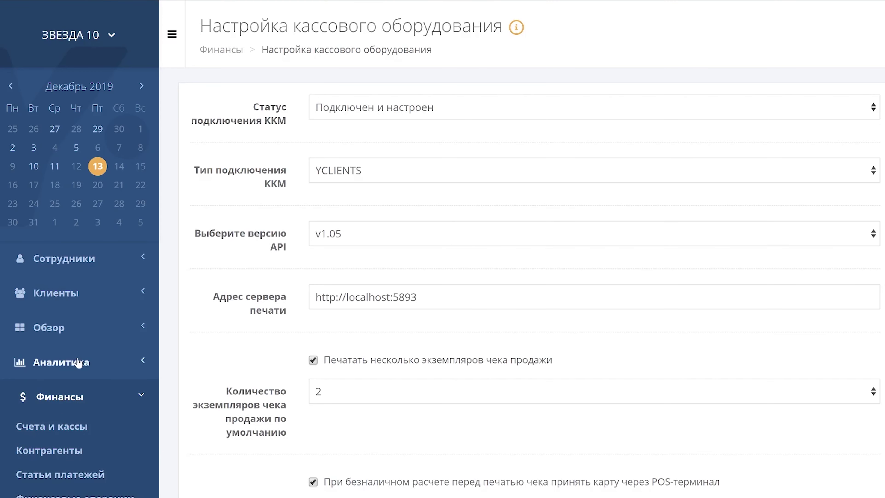
- Keep the ККМ connection status at "Подключен и настроен" and set the connection type to Lifepay
click(382, 113)
click(382, 113)
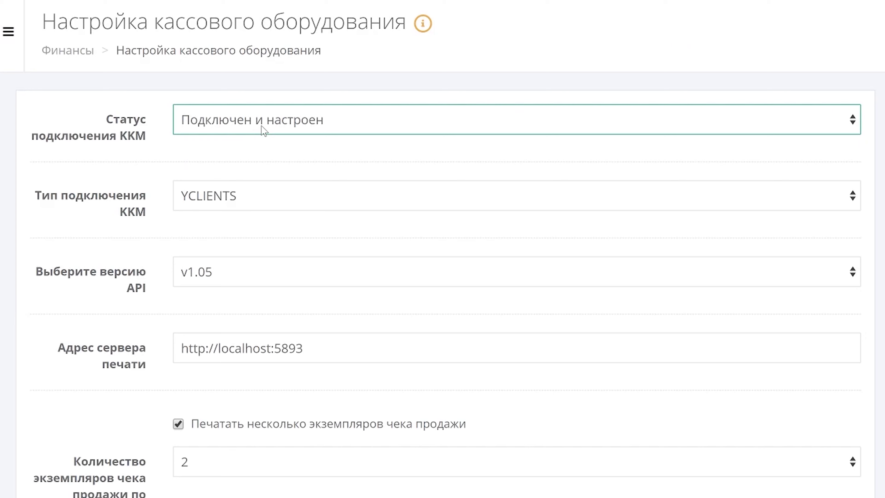
click(272, 200)
click(250, 244)
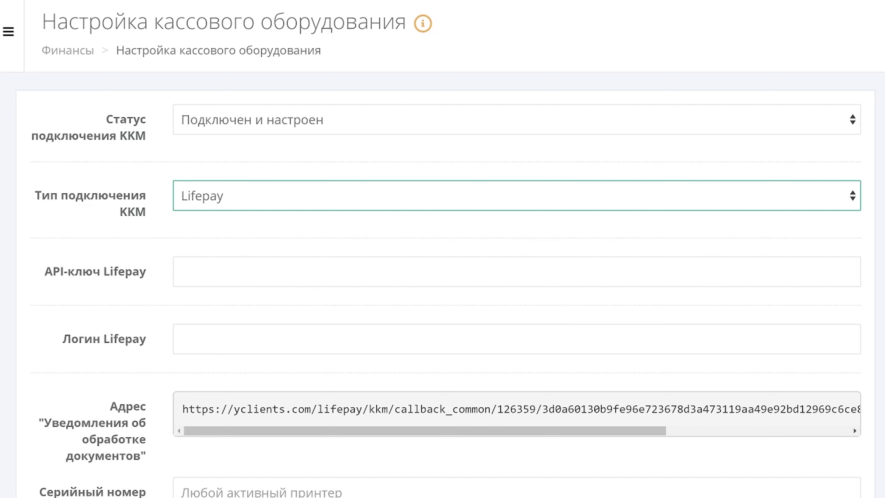
- Copy the API key from the LIFE PAY developer settings into the API-ключ Lifepay field and fill in the Lifepay login
click(244, 272)
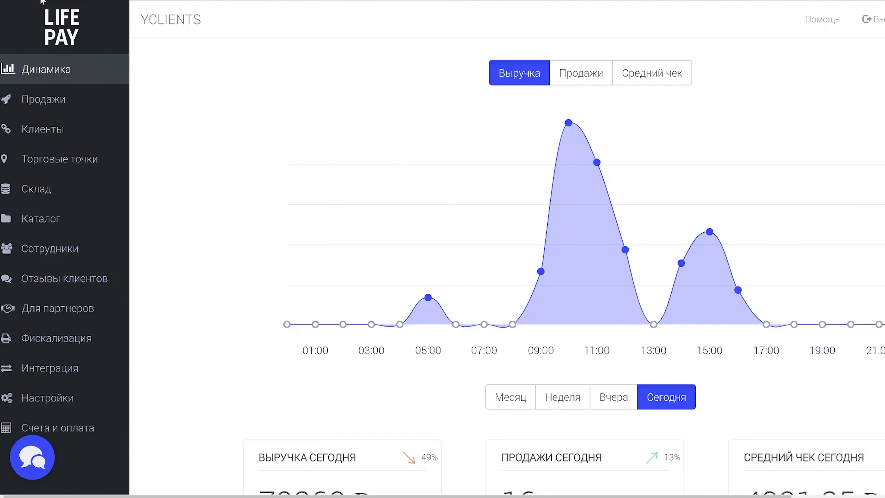
click(40, 398)
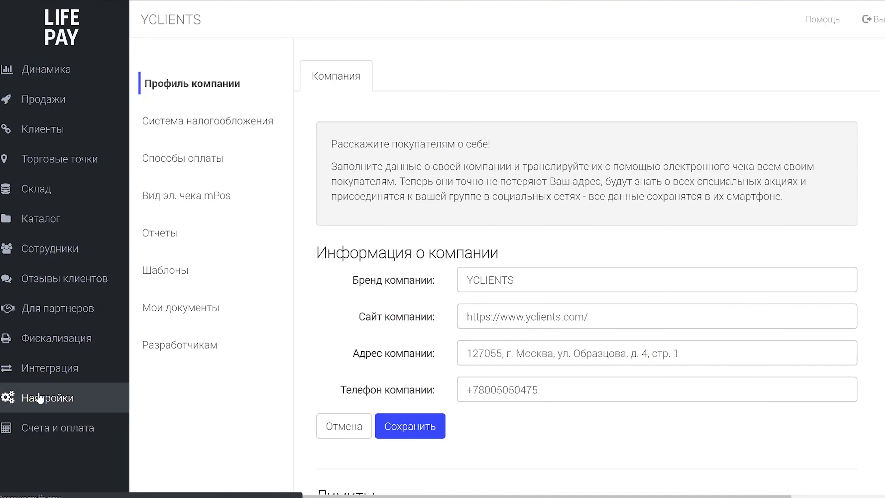
click(179, 344)
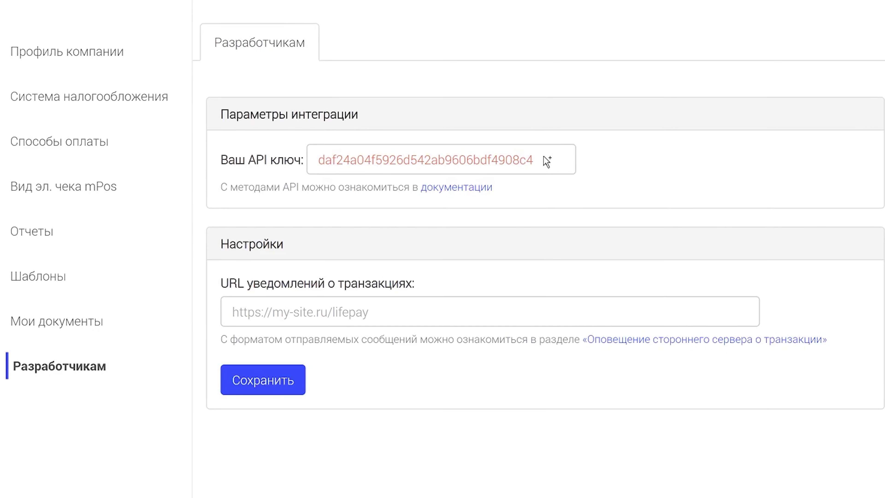
drag(327, 158, 537, 151)
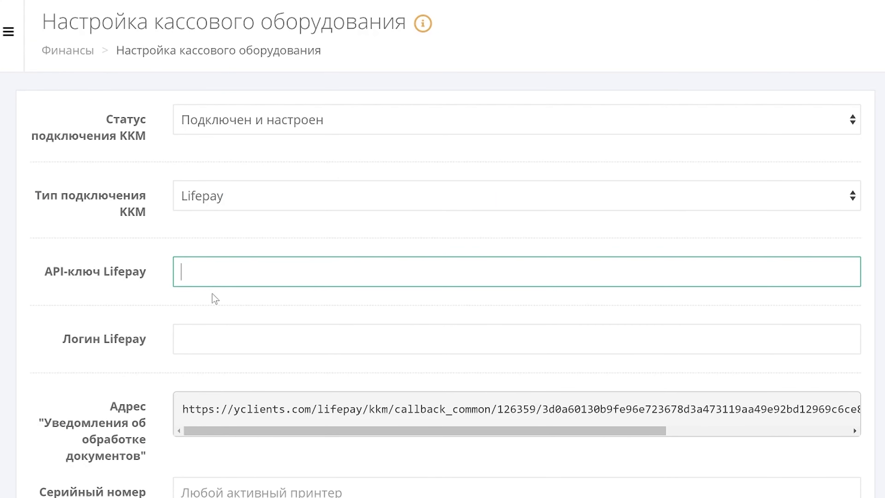
key(ctrl+v)
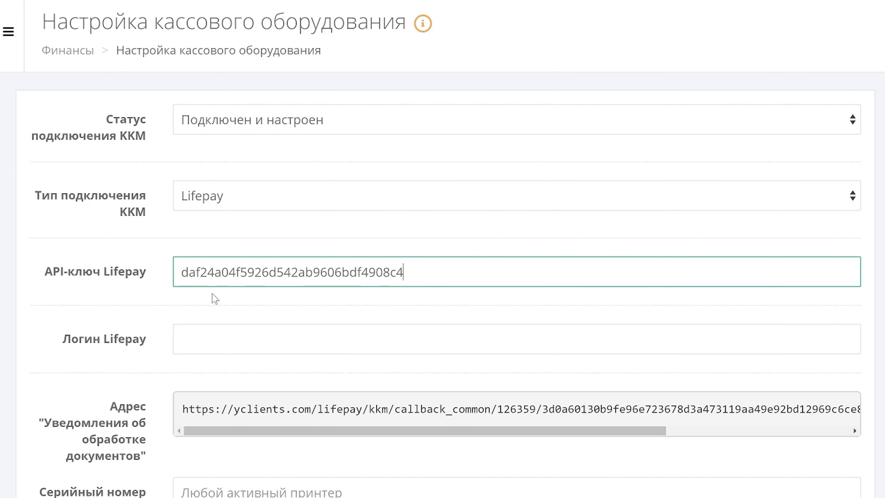
key(Tab)
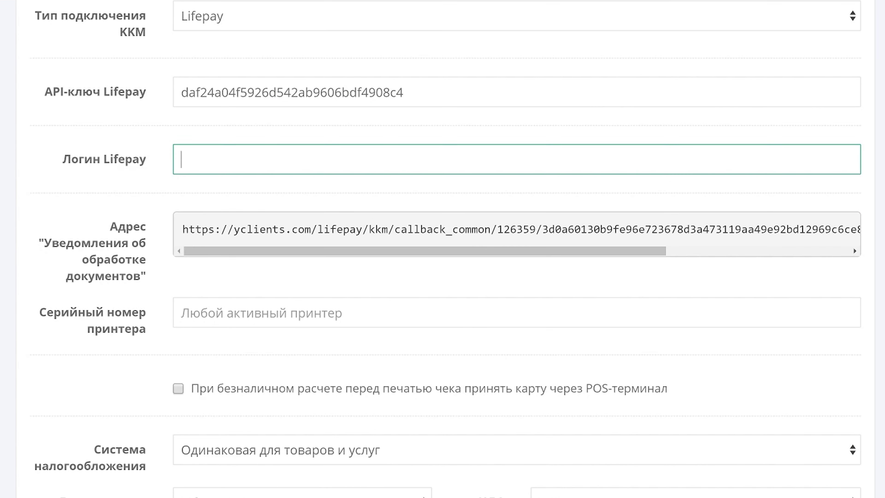
key(ctrl+v)
- Copy the document-processing notification address into LIFE PAY's "URL уведомлений о транзакциях" field and save the developer settings
drag(183, 229, 852, 229)
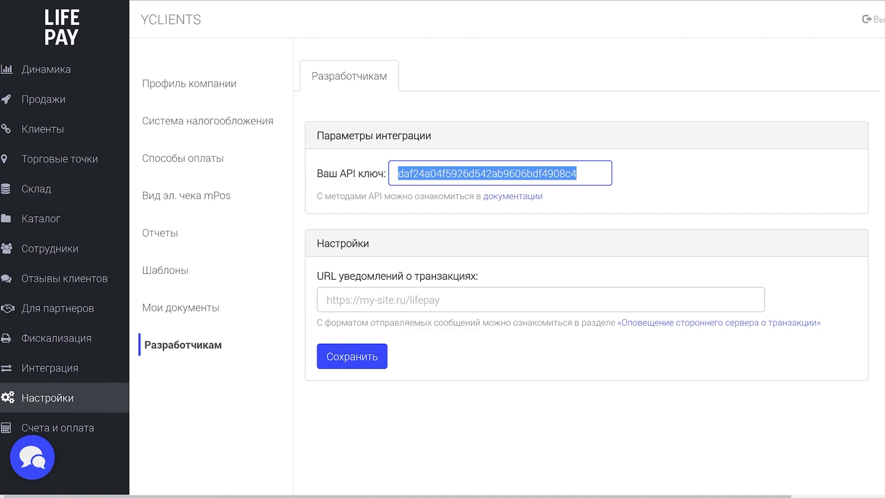
click(326, 299)
key(ctrl+v)
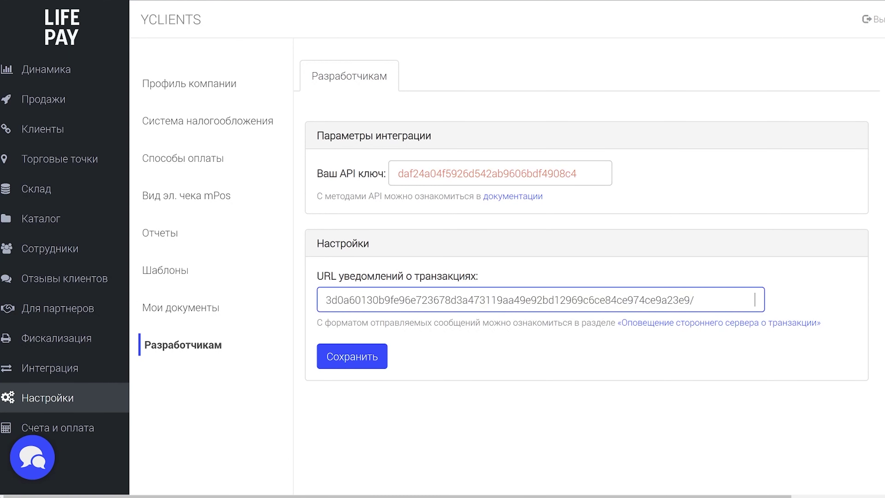
click(352, 359)
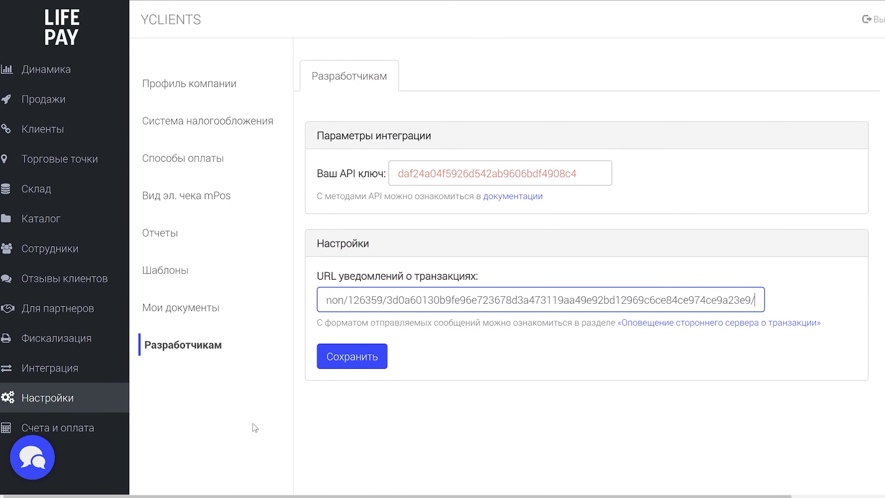
- Copy the connected ATOL printer's serial number from LIFE PAY's Фискализация section into the printer serial number field in YCLIENTS
click(72, 339)
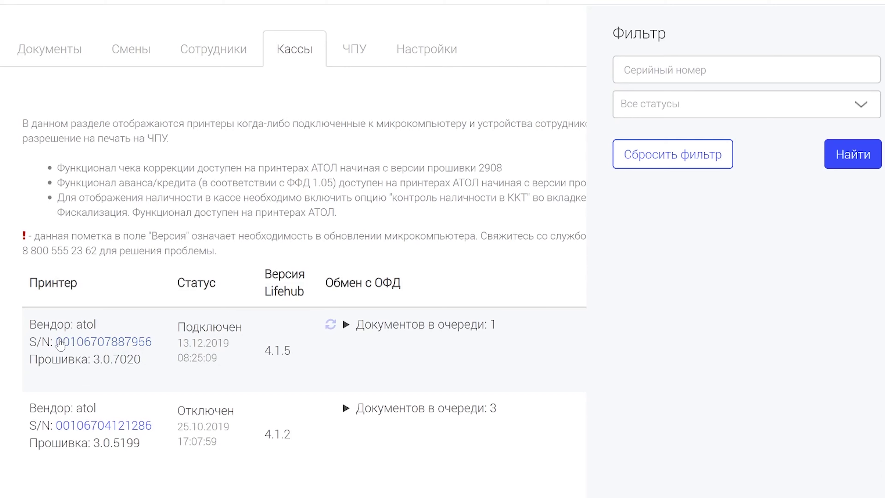
drag(153, 343, 57, 345)
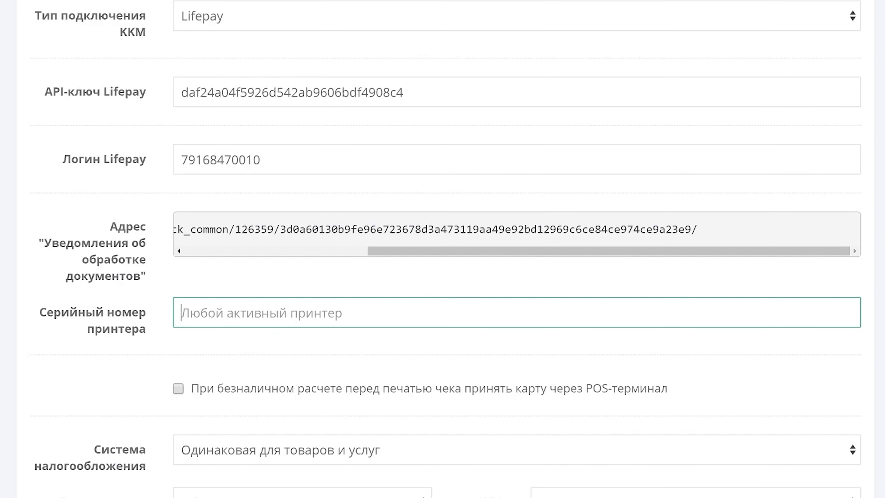
key(ctrl+v)
key(Tab)
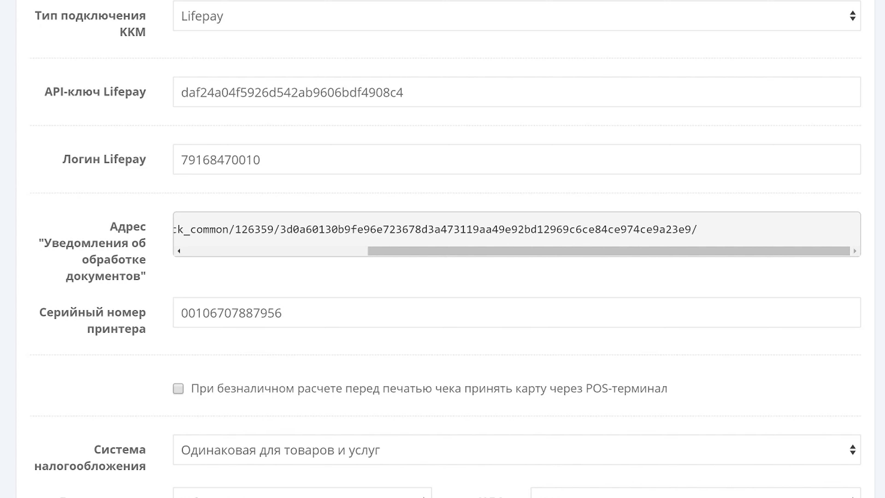
- Enable card acceptance through the POS terminal before receipt printing and set the number of slip receipts to 1
click(178, 389)
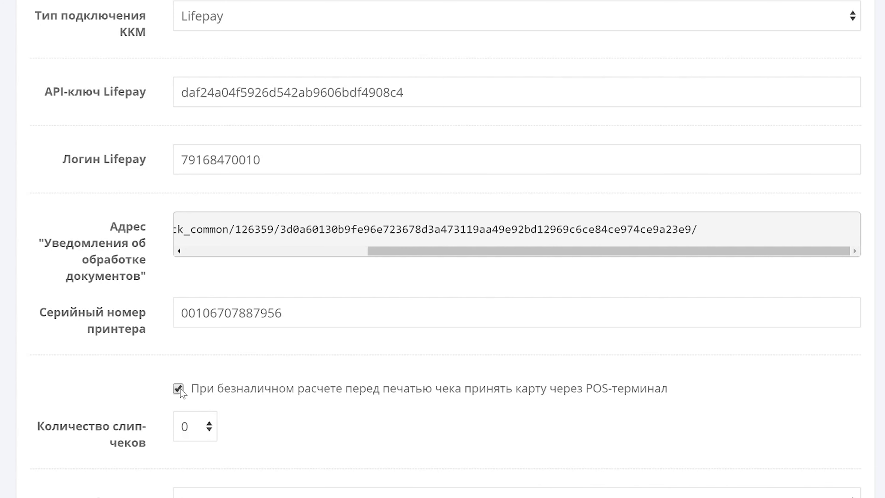
scroll(98, 383, down, 3)
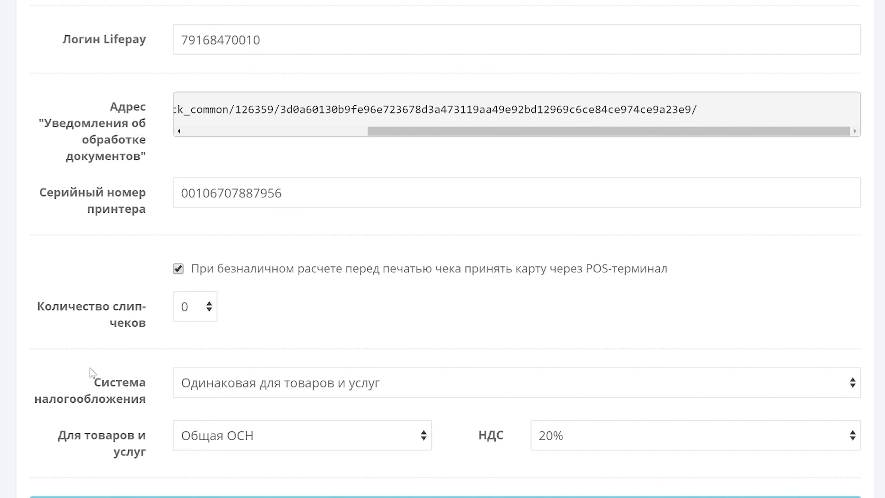
click(209, 306)
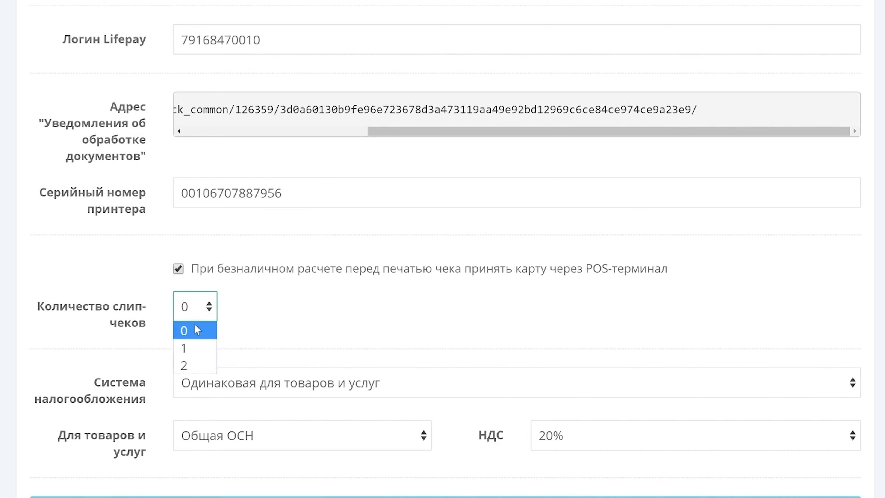
click(190, 350)
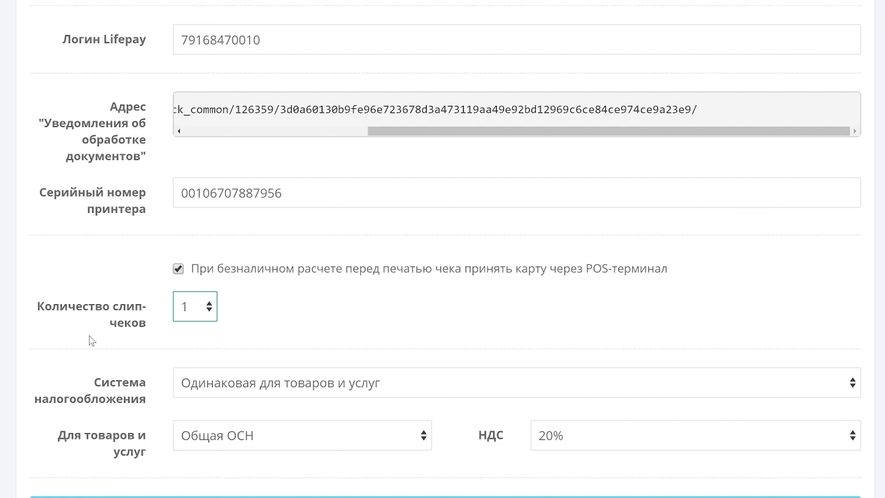
- Set taxation to "Различная для товаров и услуг", with "Общая ОСН" for goods and "Упрощенная УСН (Доход)" for services
scroll(89, 332, down, 2)
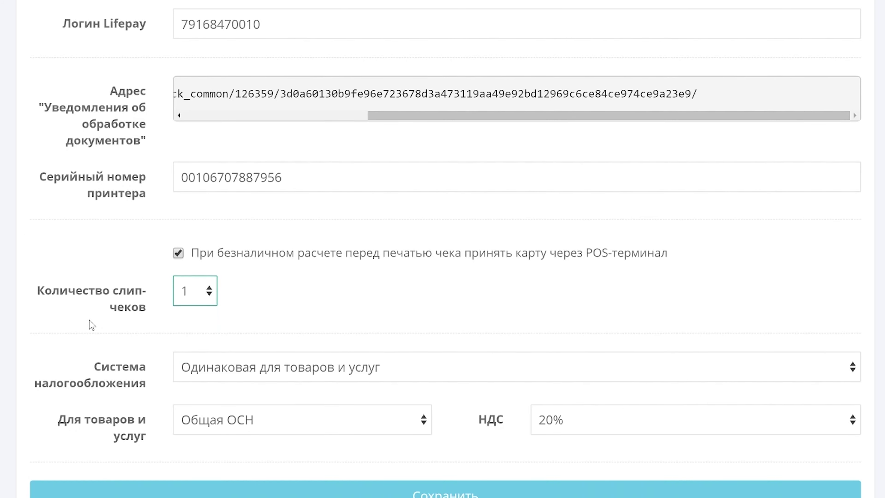
click(275, 329)
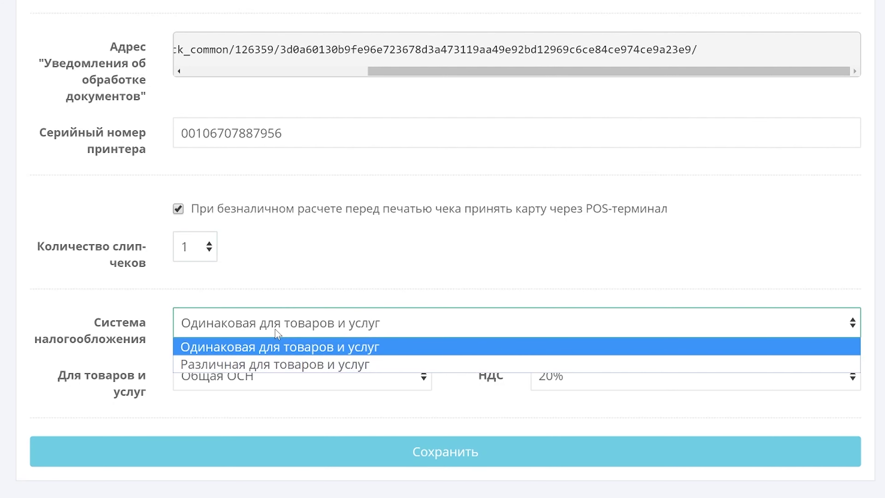
click(282, 364)
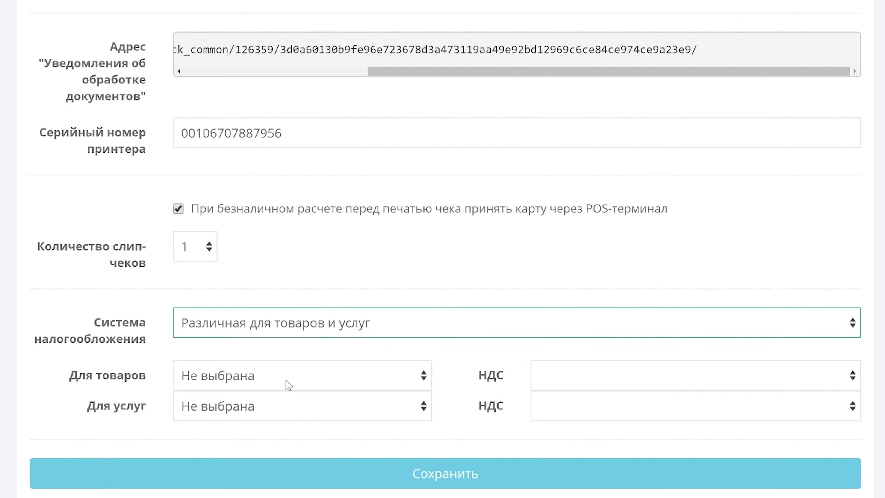
click(314, 374)
click(286, 411)
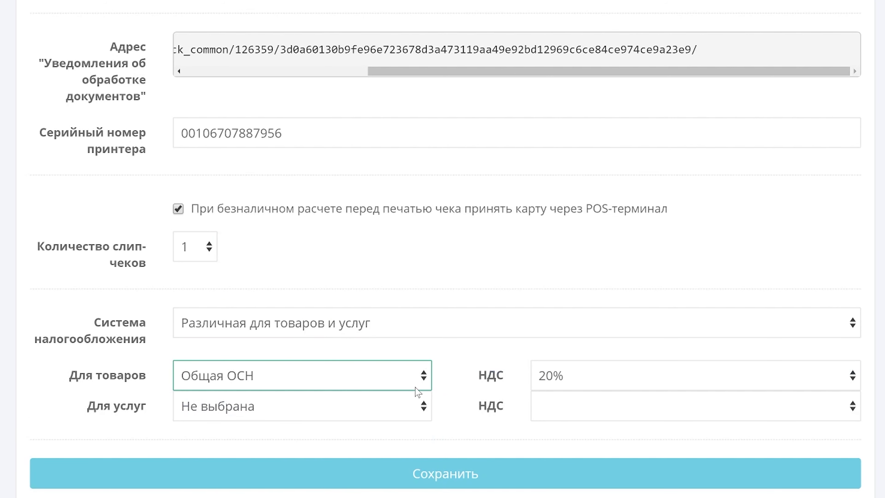
click(365, 406)
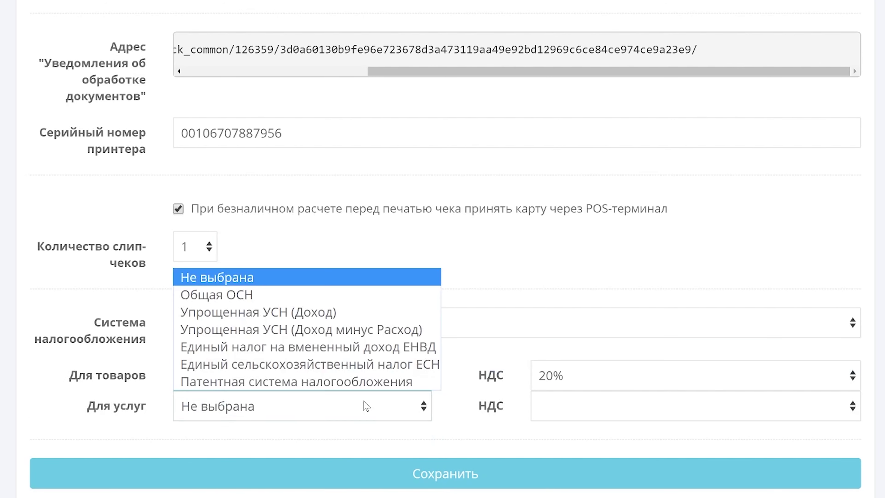
click(338, 313)
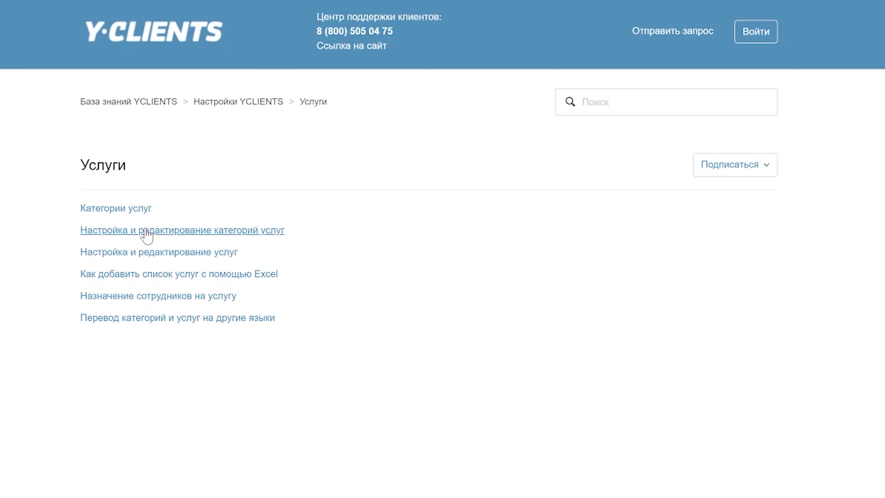
- Open the knowledge base article "Настройка и редактирование категорий услуг"
click(147, 233)
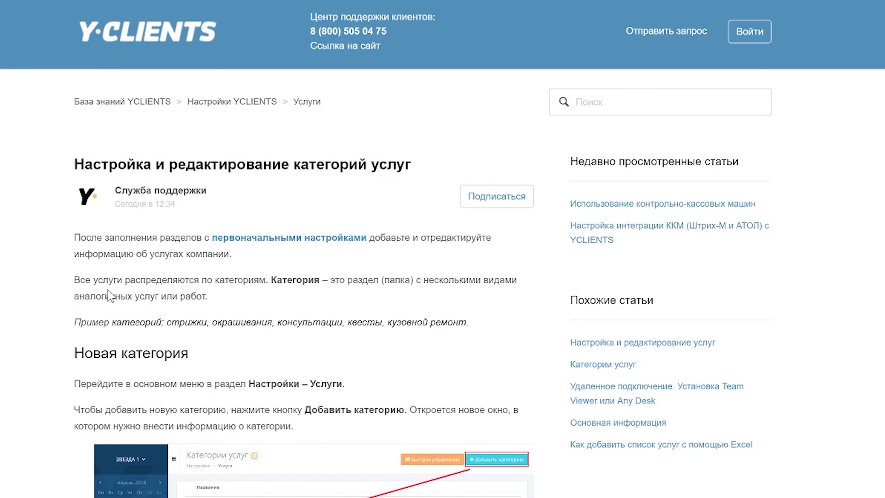
- Look through the article's instructions on adding and editing service categories
scroll(69, 336, down, 20)
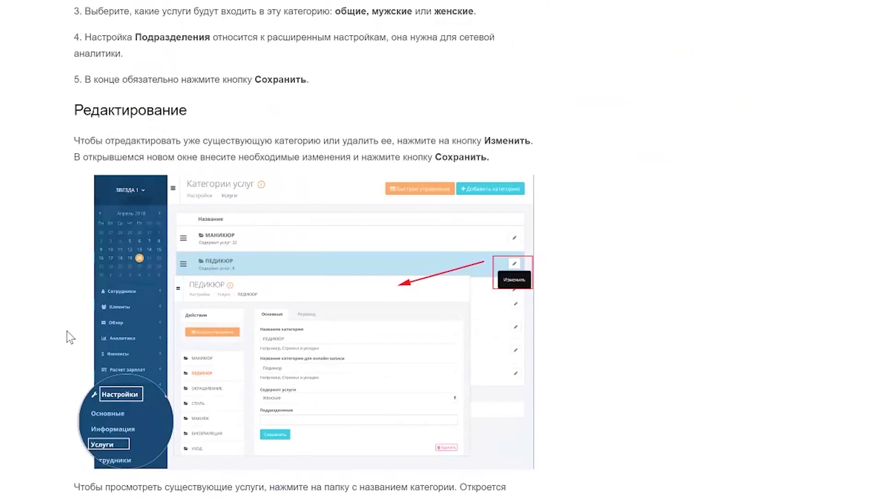
scroll(69, 336, up, 20)
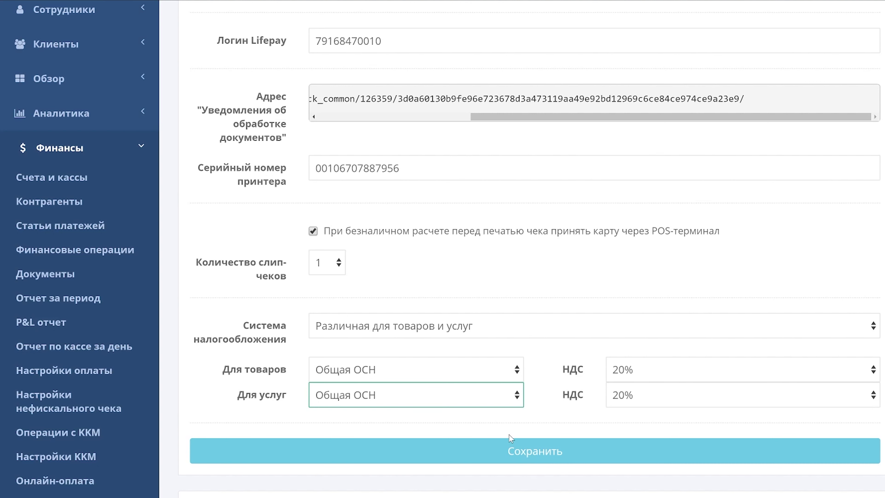
- Open the "Операции с ККМ" list in the finance section of YCLIENTS
scroll(511, 438, up, 3)
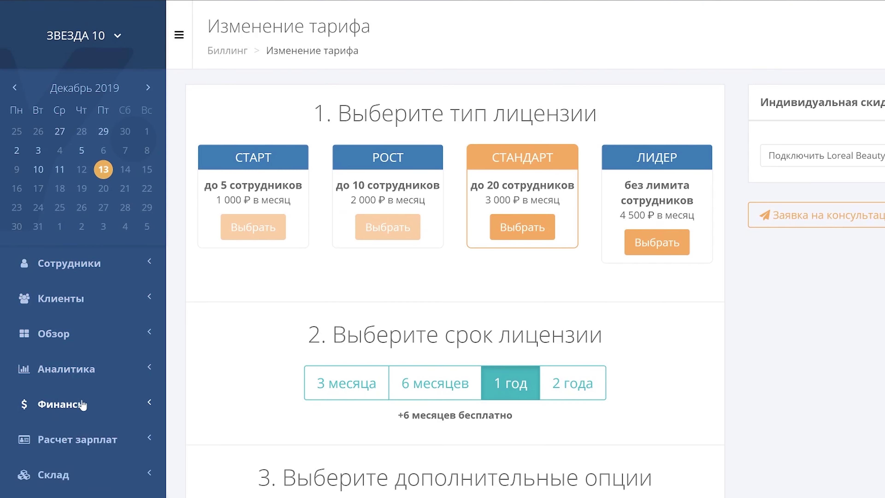
click(25, 404)
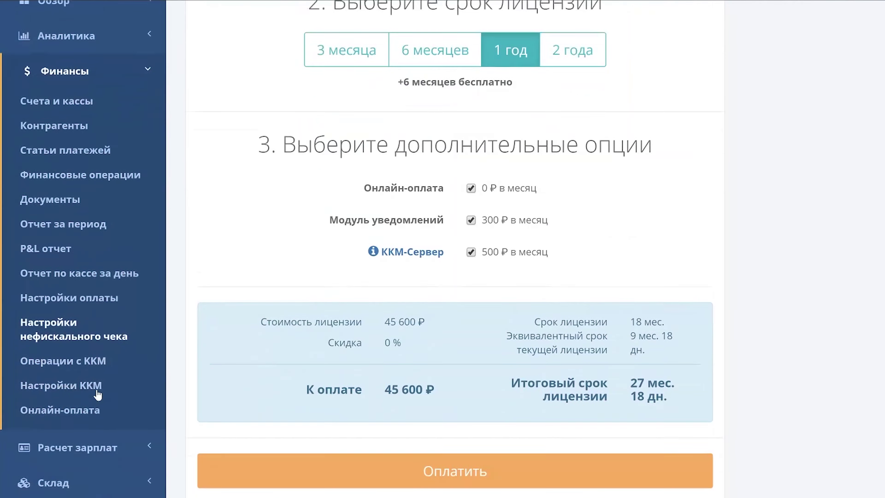
click(100, 342)
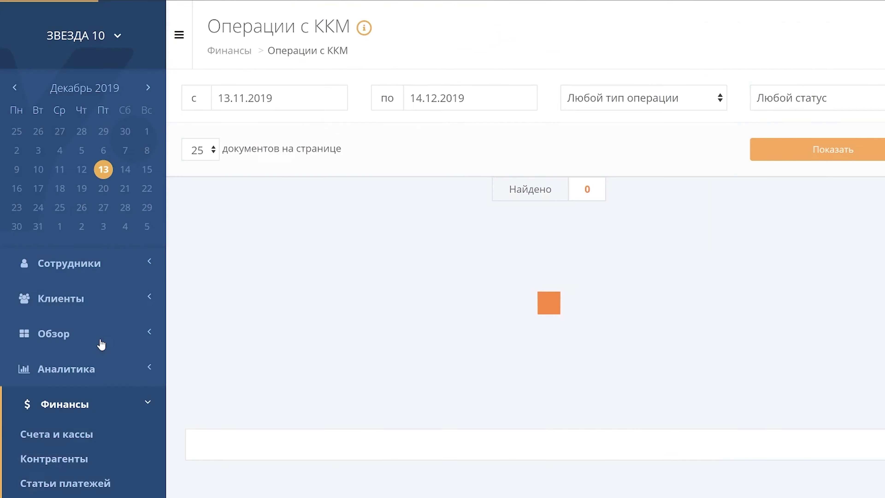
- Switch to LIFE PAY and open its list of cash registers, "Кассы"
click(379, 257)
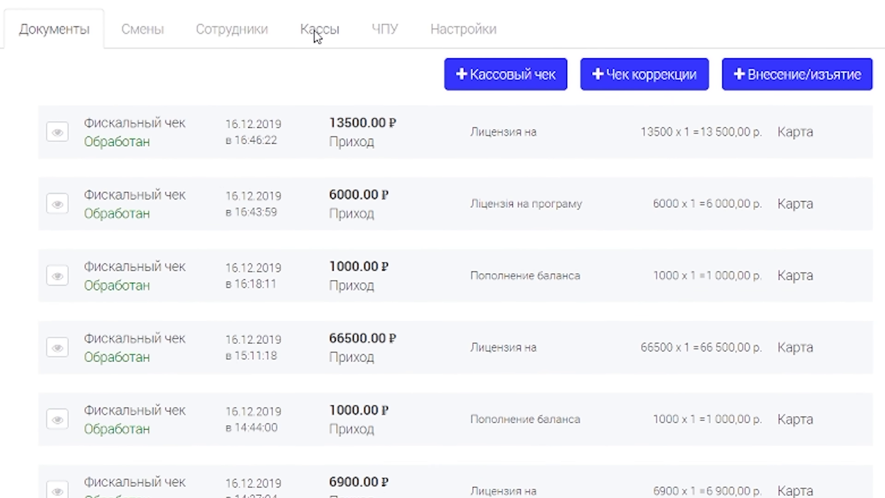
click(316, 33)
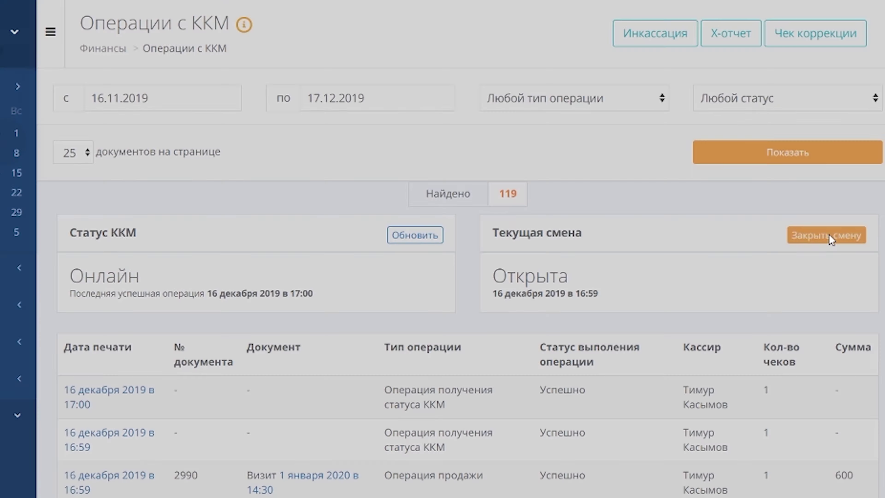
- Close the current cash register shift in YCLIENTS and open a new one, confirming both operations
click(837, 209)
click(634, 231)
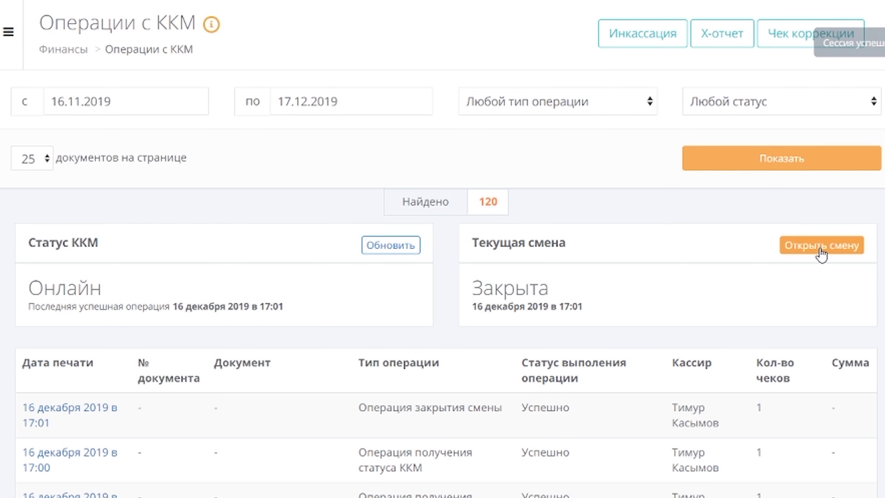
click(821, 254)
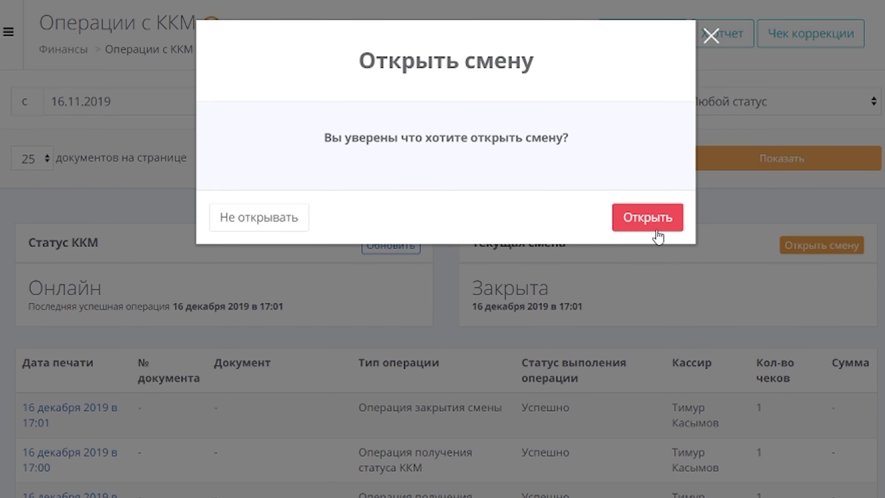
click(651, 223)
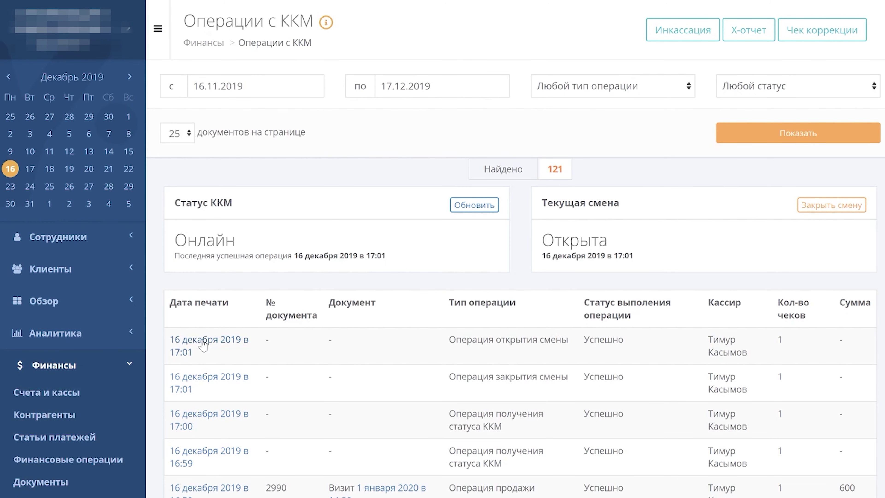
- View the details of the latest shift-opening operation, including its request and response
click(204, 344)
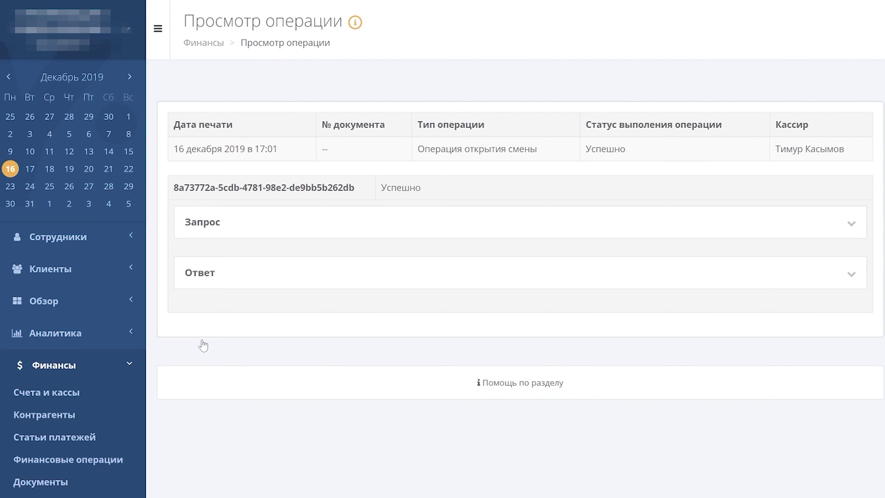
click(855, 226)
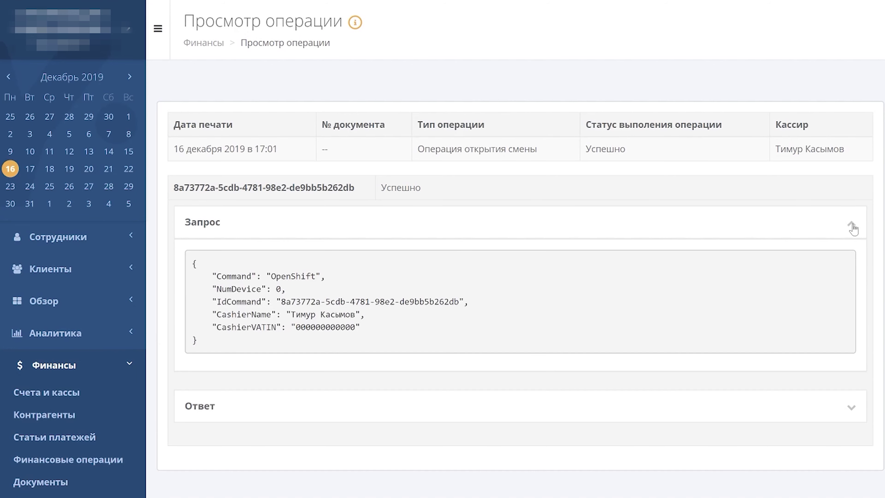
click(853, 408)
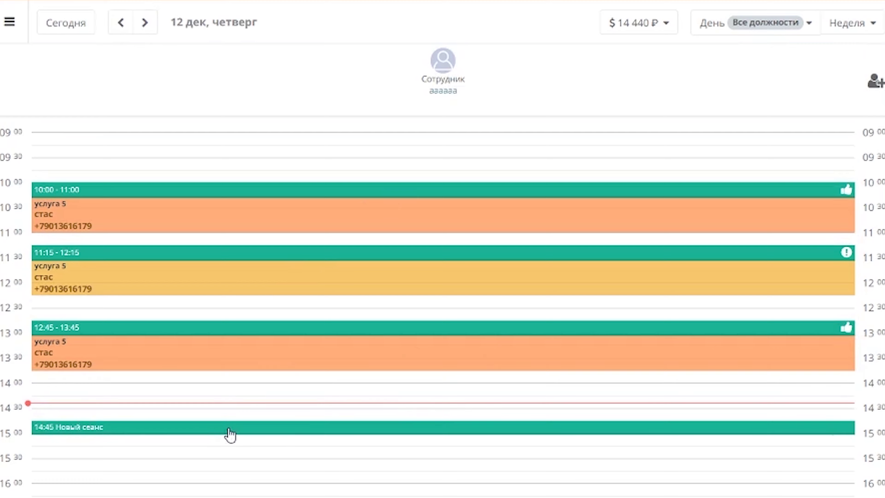
- Create an appointment at 14:45 on 12 December with the service "услуга 5" and save it
click(231, 431)
click(410, 368)
click(506, 344)
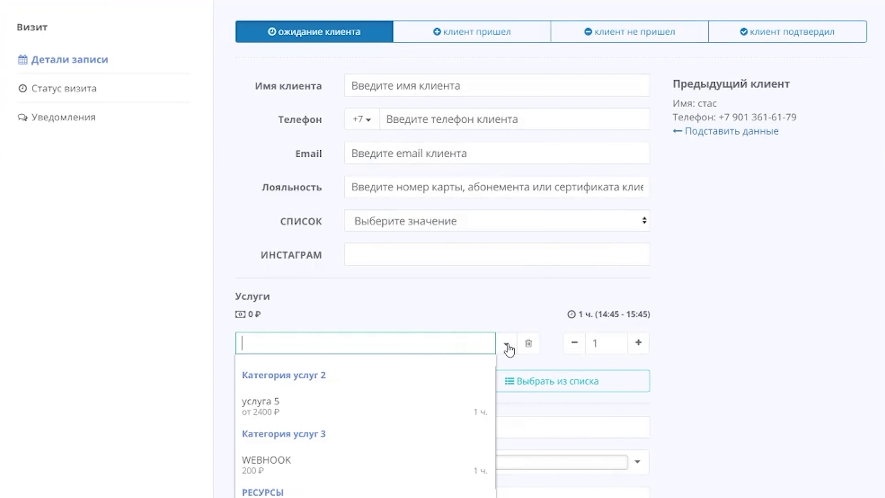
click(334, 423)
scroll(570, 407, down, 5)
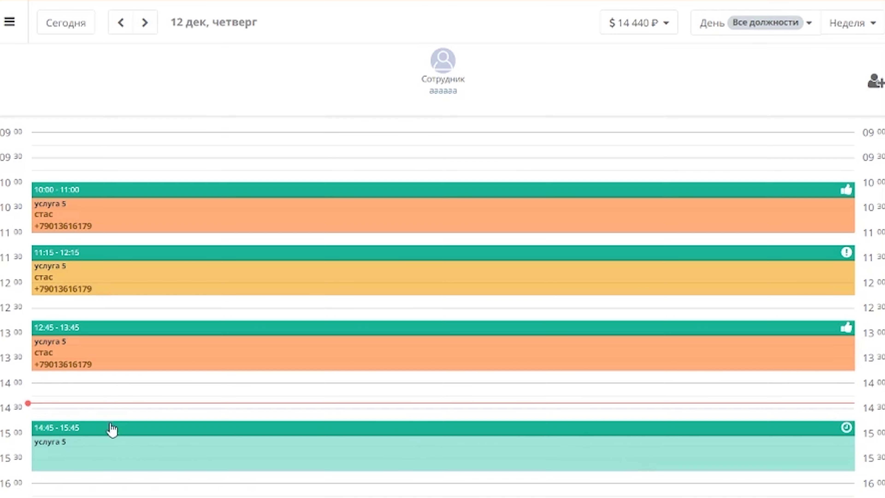
- Take the 14:45 appointment from its visit status to payment and pay 2400 ₽ to "Расчетный счет"
click(122, 427)
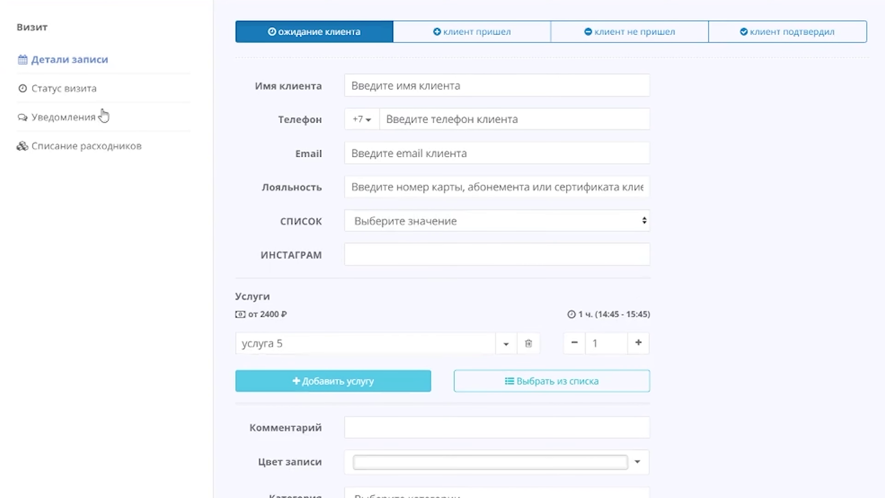
click(77, 93)
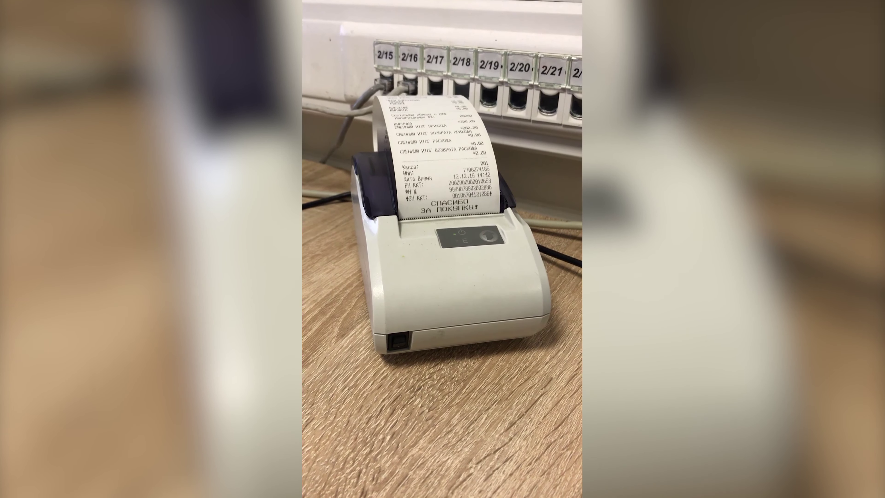
click(335, 484)
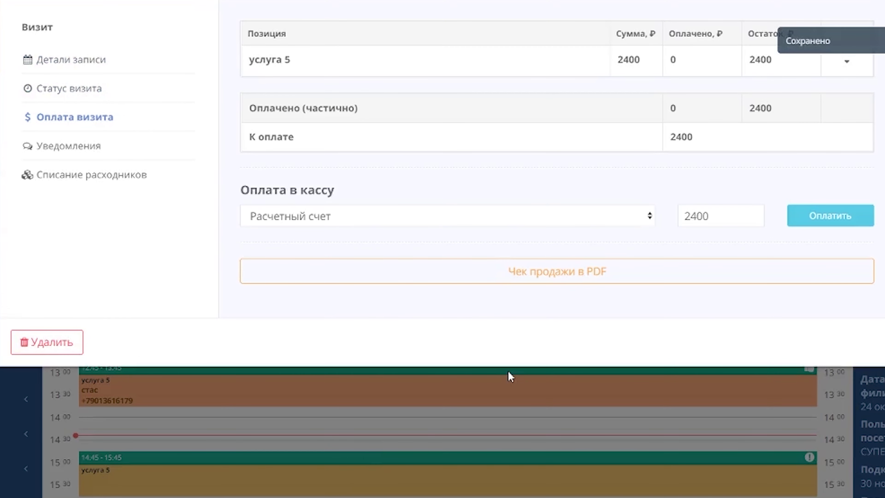
click(814, 219)
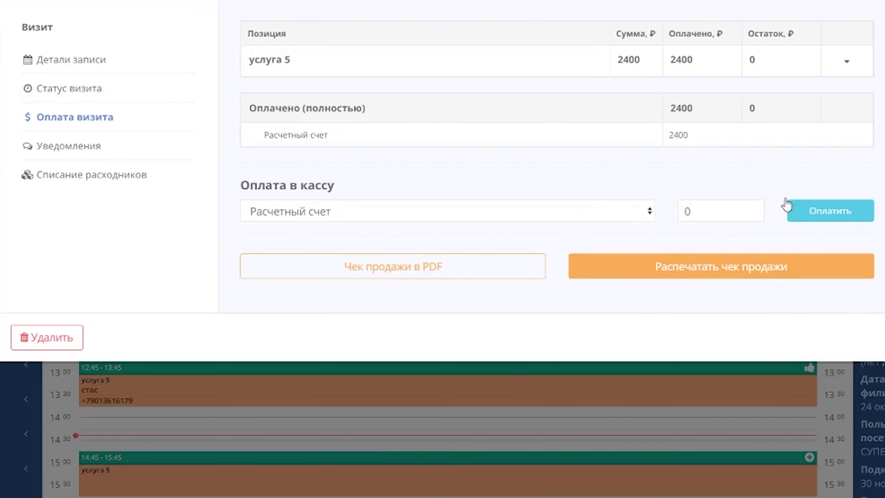
click(817, 343)
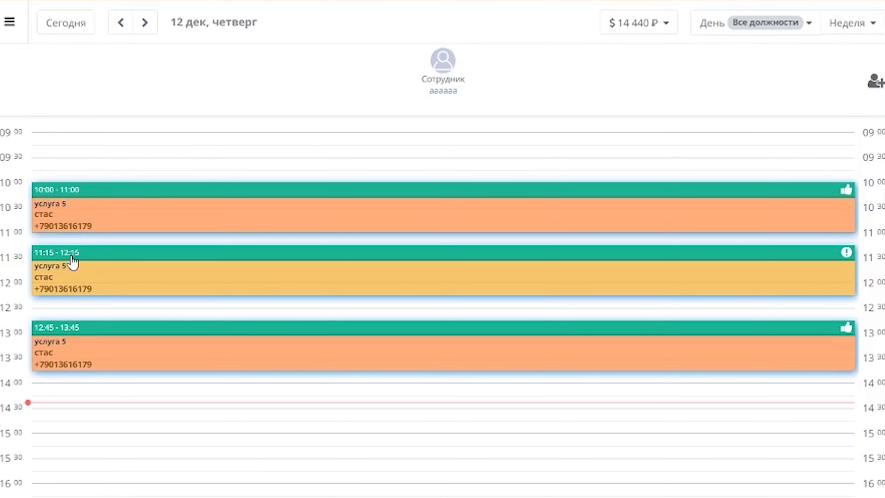
- Go to the payment details of the 11:15 visit with "услуга 5" and "ТОВАР1" and print its return receipt
click(71, 265)
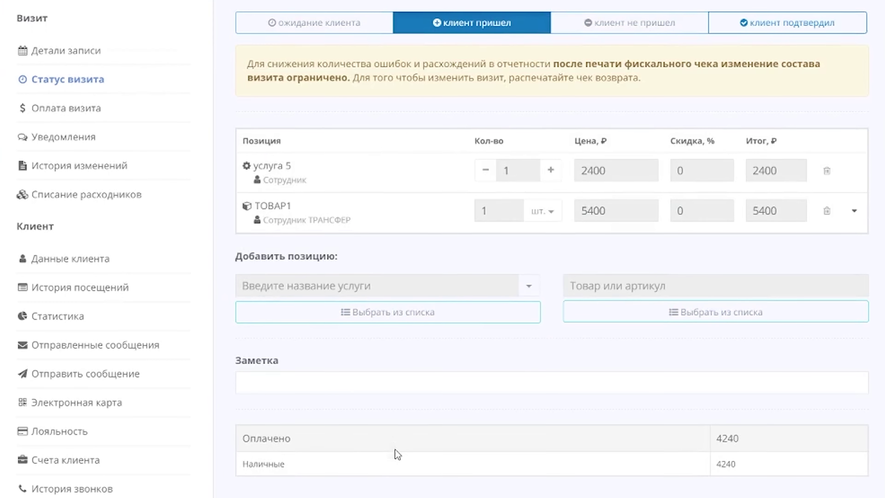
scroll(395, 454, down, 2)
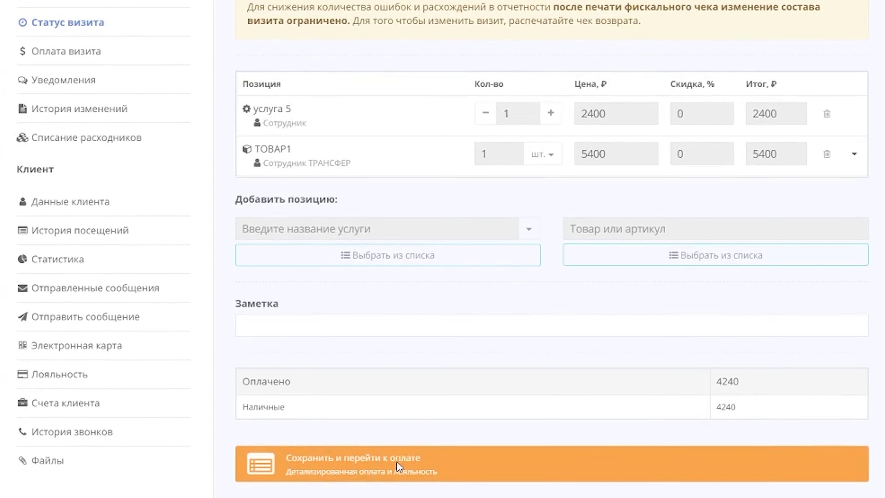
click(396, 461)
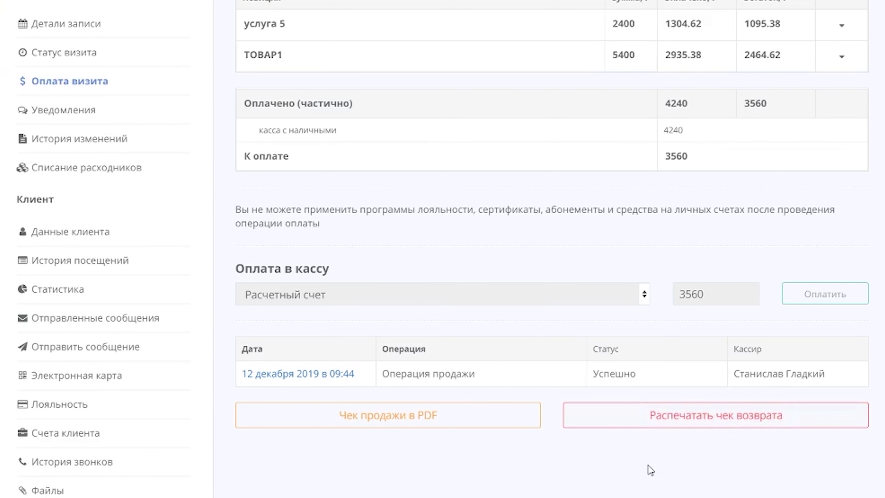
click(655, 422)
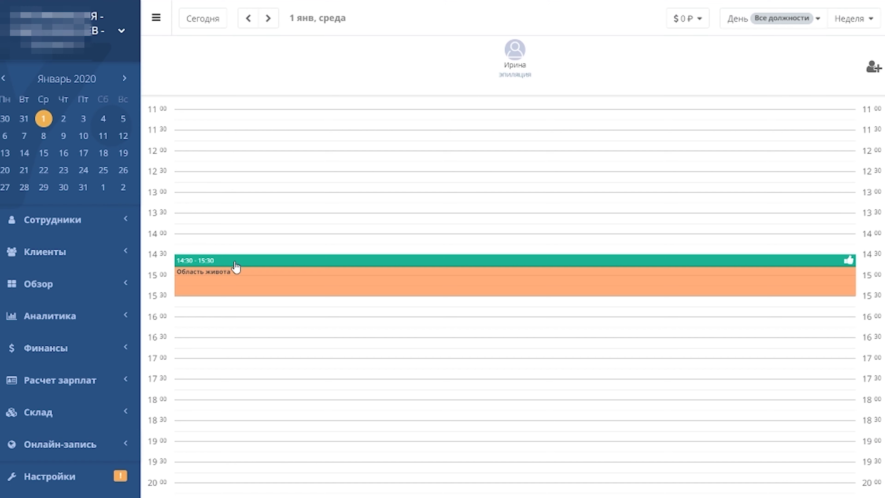
- View the sale operation's details from the payment section of the 14:30 "Область живота" visit on 1 January
click(237, 270)
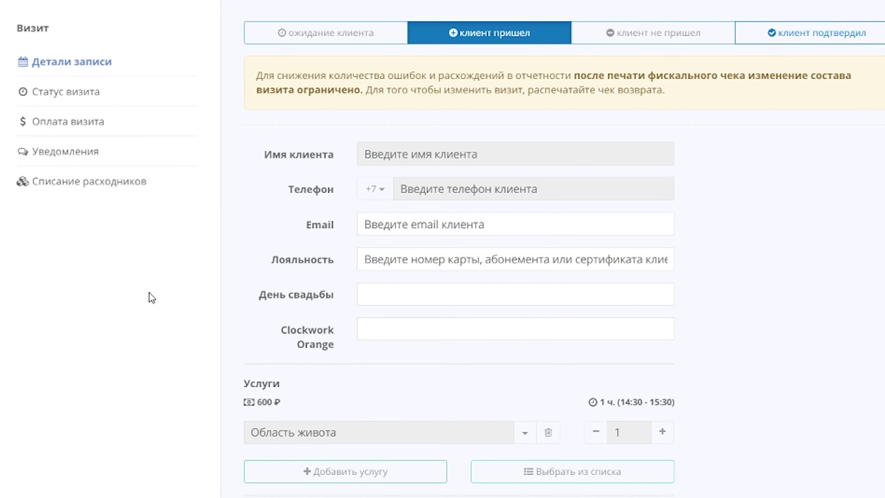
click(58, 124)
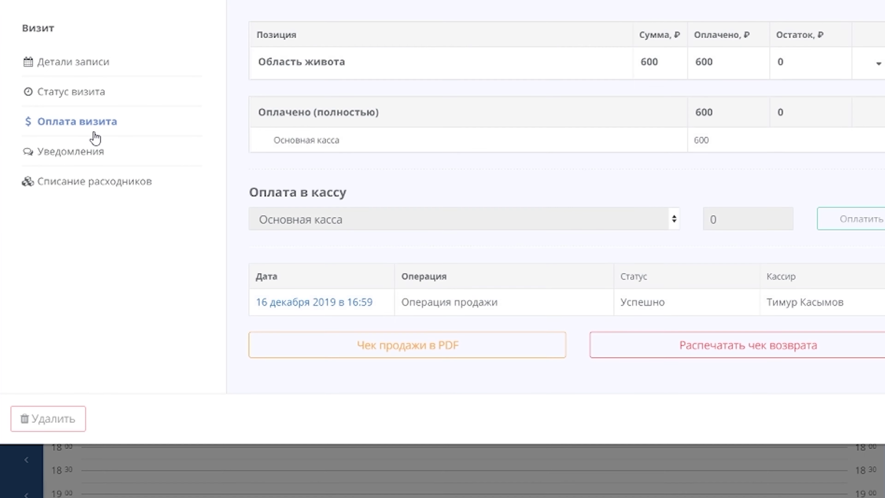
click(296, 310)
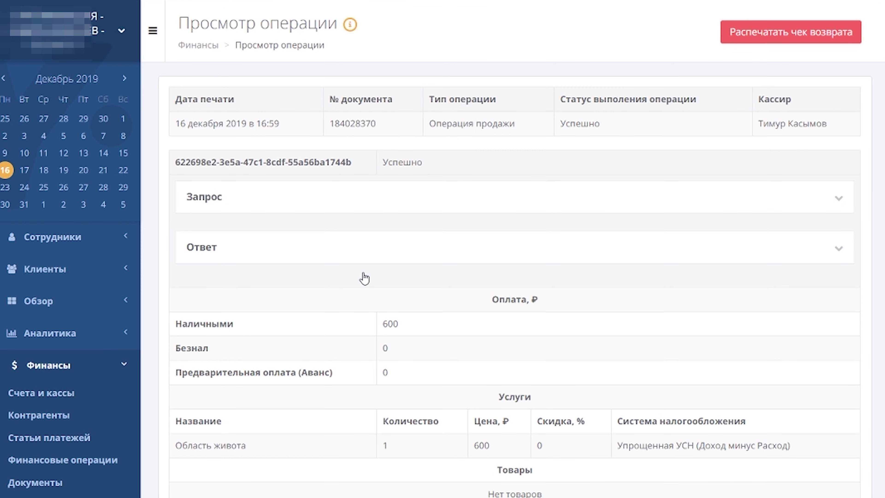
scroll(539, 211, down, 5)
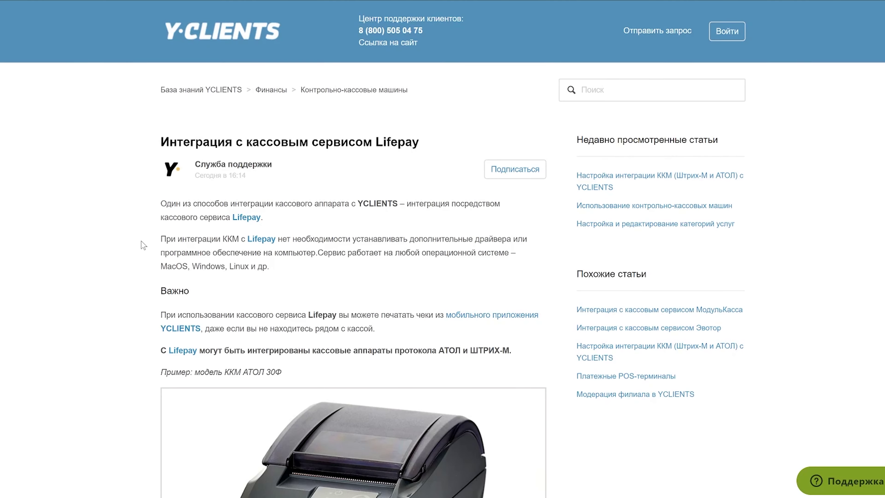
- Read the "Интеграция с кассовым сервисом Lifepay" article, covering Raspberry Pi connection and the YCLIENTS settings
scroll(141, 241, down, 1)
scroll(141, 242, down, 15)
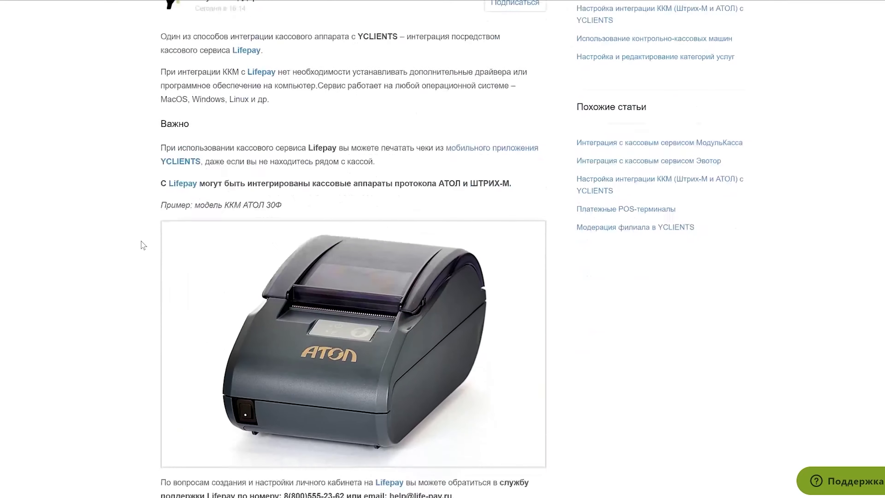
scroll(141, 242, down, 20)
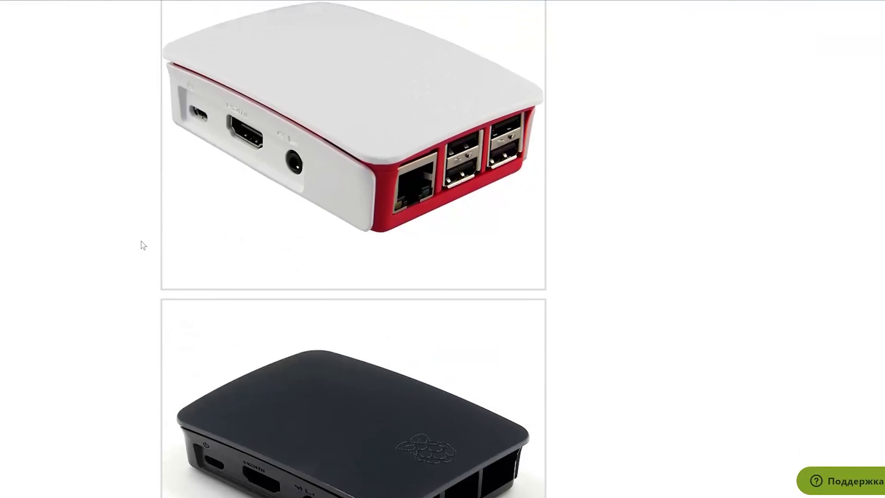
scroll(141, 241, down, 15)
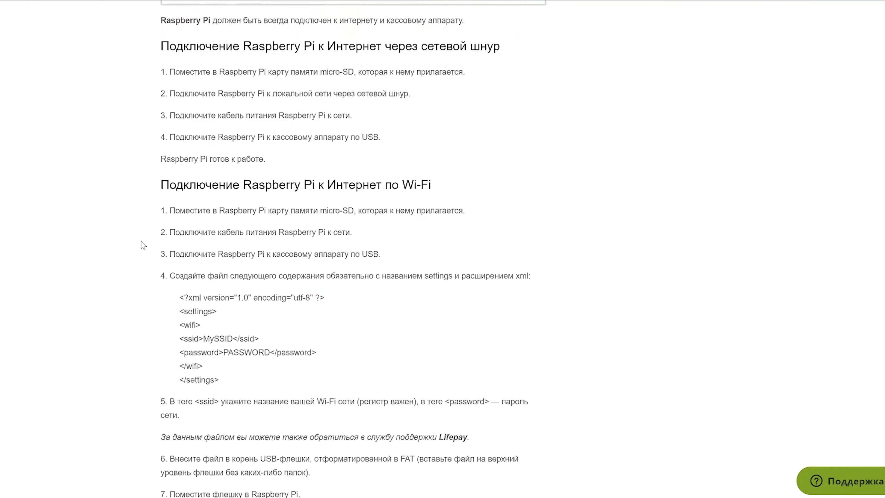
scroll(141, 242, down, 13)
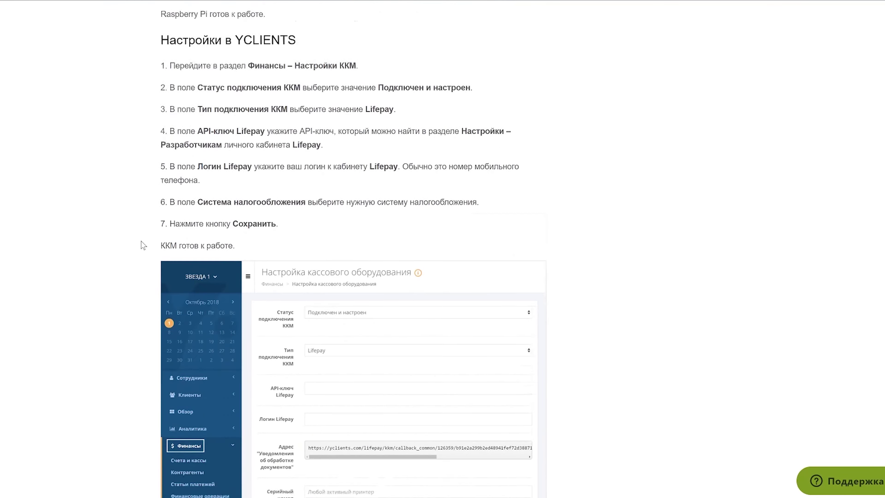
scroll(141, 242, down, 5)
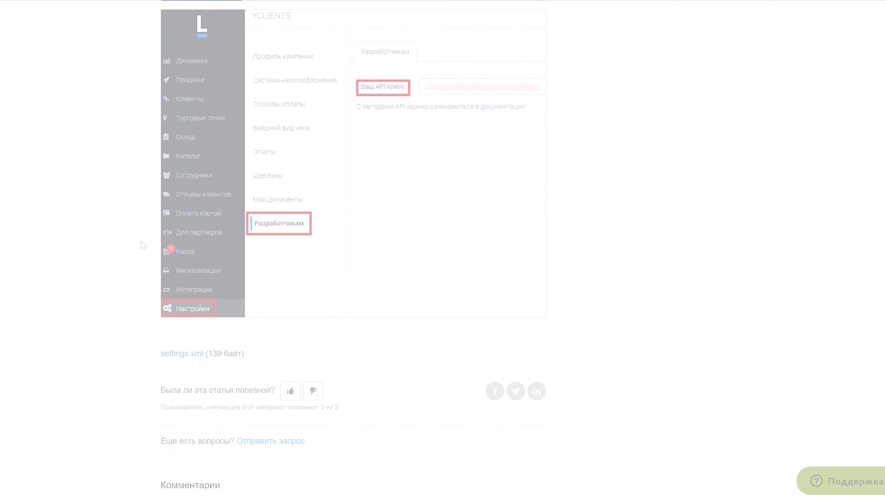